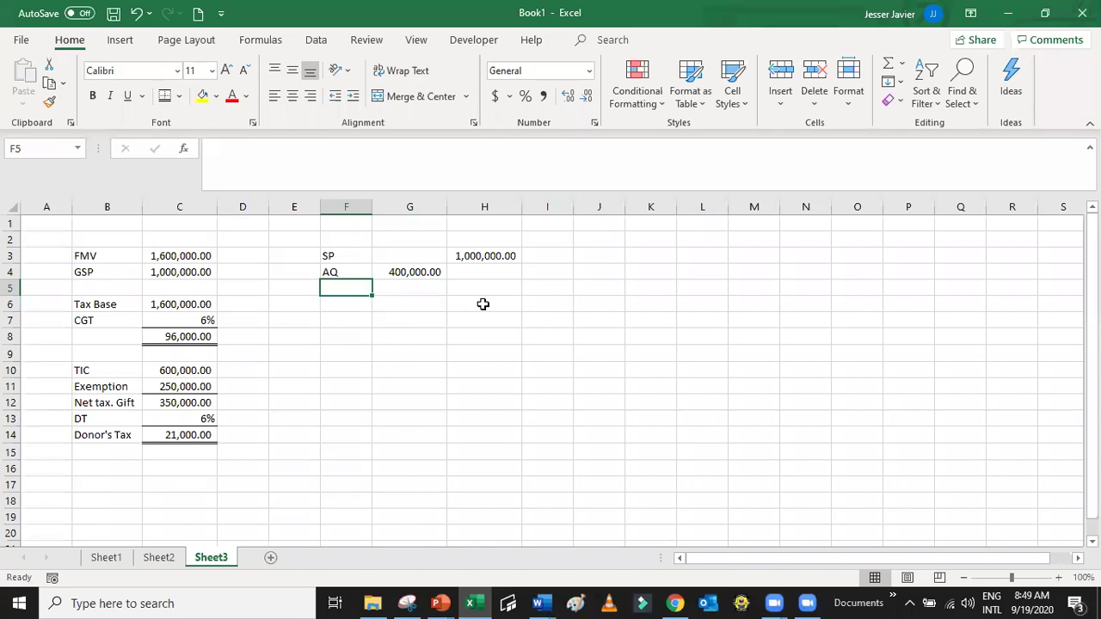
- Add the commission row below AQ, with the label "Comm." in F5 and the slide's amount of 50,000 in G5
{"action": "type", "text": "Co"}
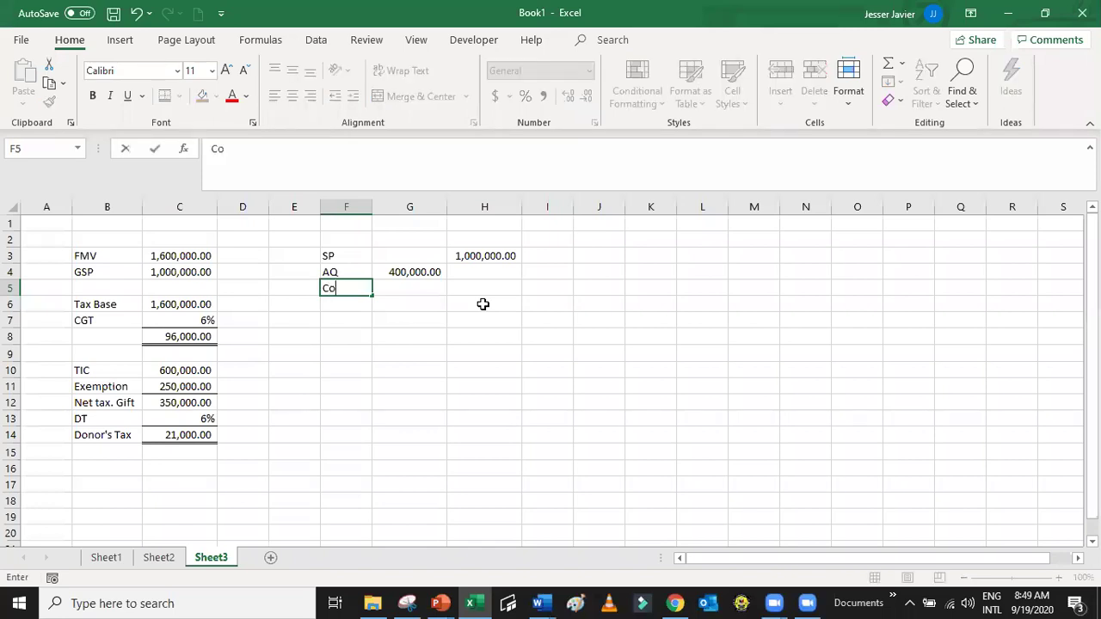
{"action": "type", "text": "mm."}
{"action": "key", "text": "Tab"}
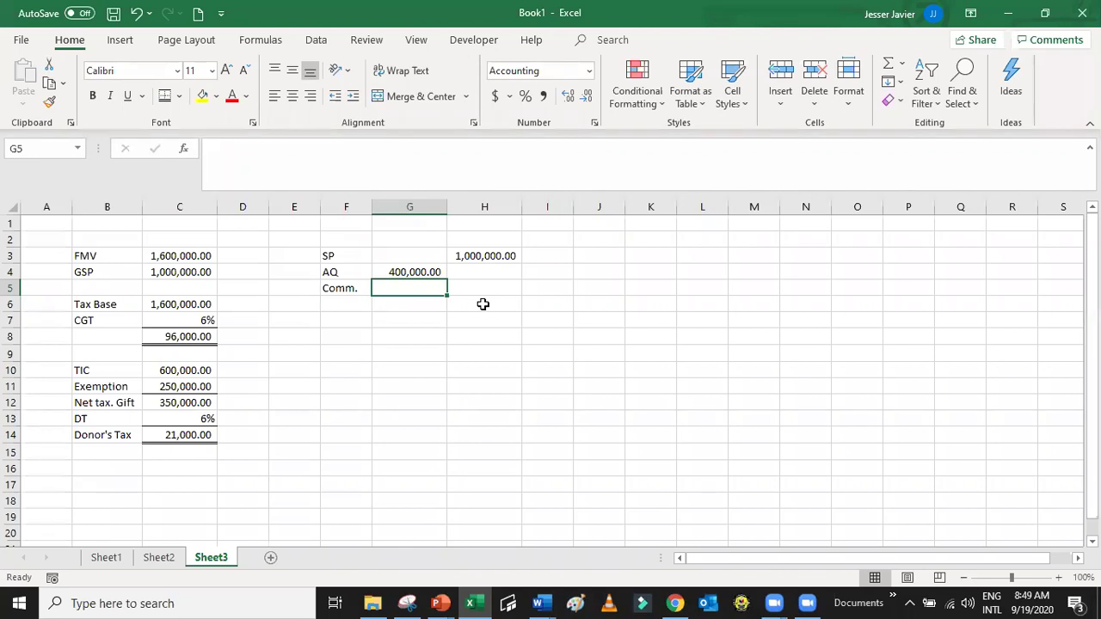
{"action": "key", "text": "alt+Tab"}
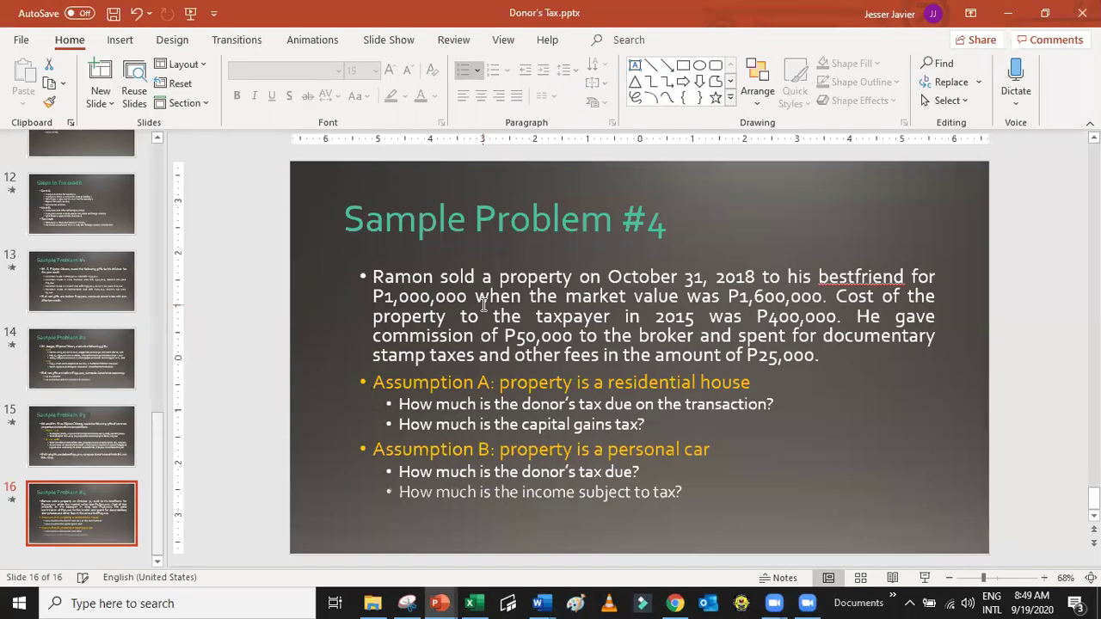
{"action": "key", "text": "alt+Tab"}
{"action": "type", "text": "5"}
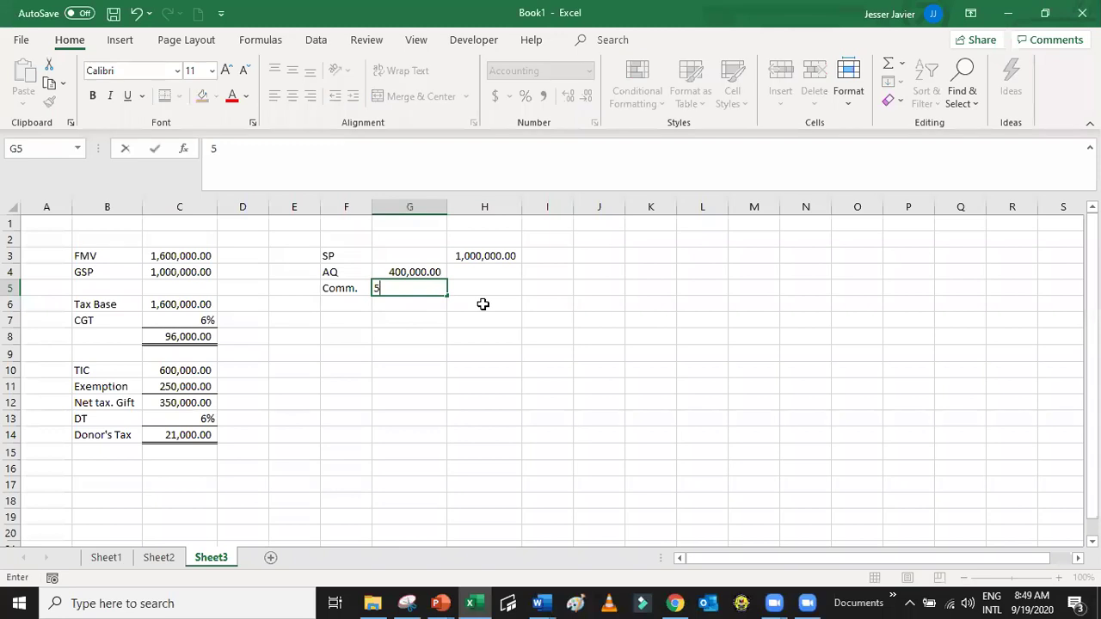
{"action": "type", "text": "0,00000"}
{"action": "key", "text": "Return"}
{"action": "key", "text": "Left"}
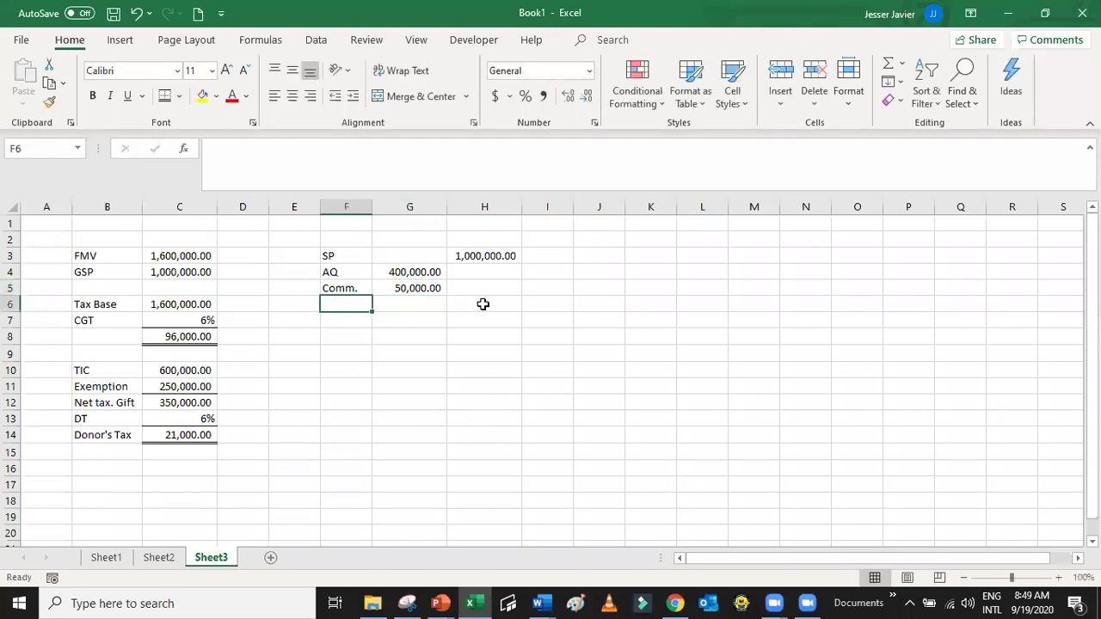
- Add the documentary stamp tax row with the label "DST" in F6 and the slide's amount of 25,000 in G6
{"action": "key", "text": "alt+Tab"}
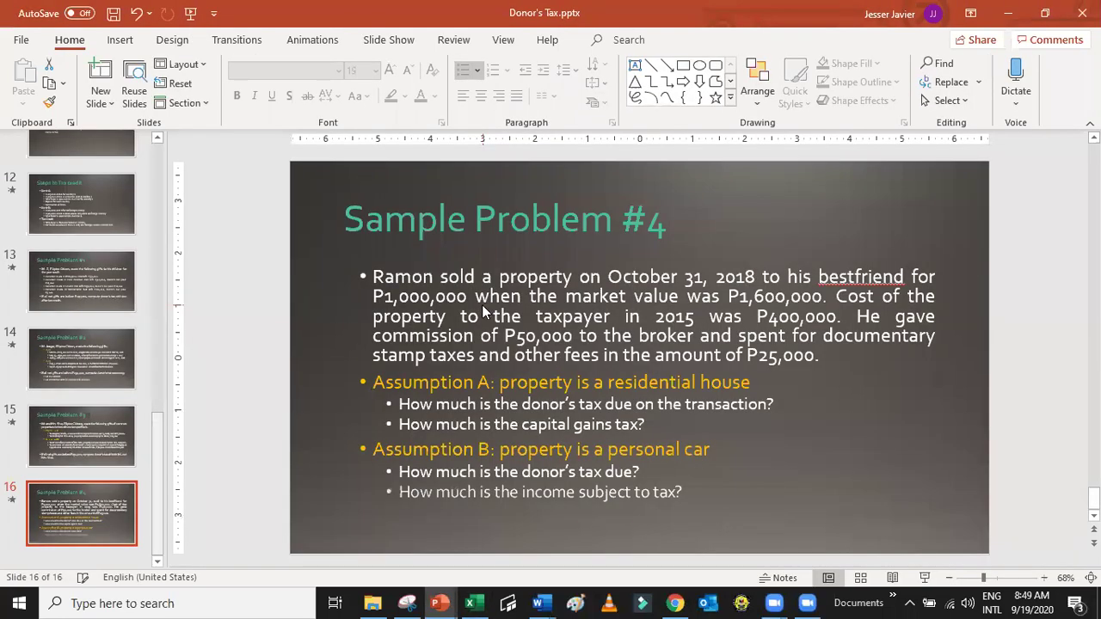
{"action": "key", "text": "alt+Tab"}
{"action": "type", "text": "DST"}
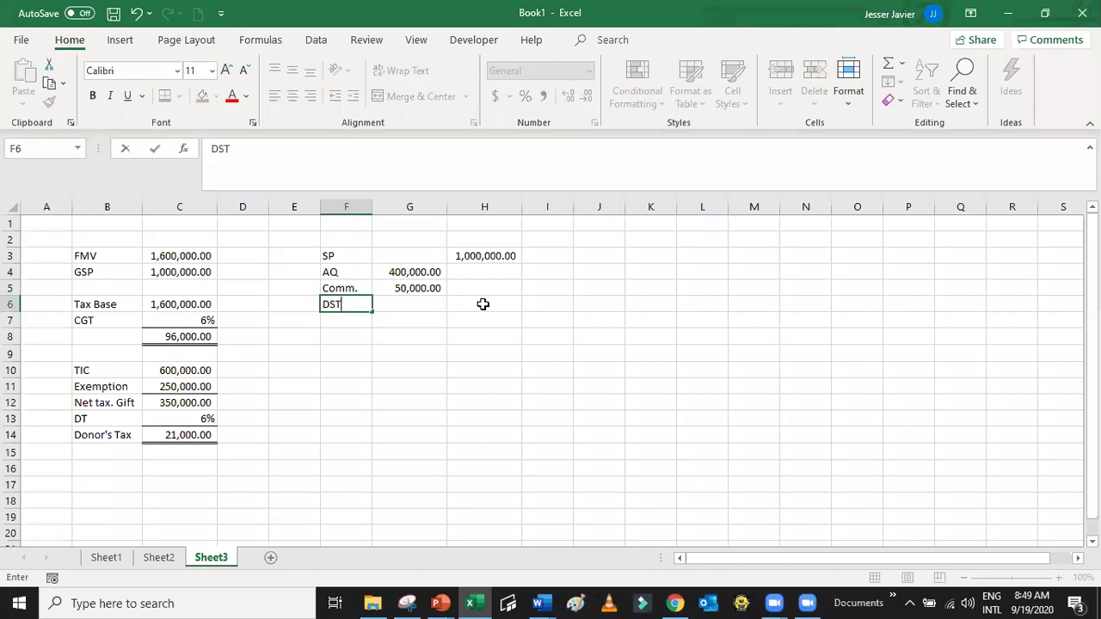
{"action": "key", "text": "Tab"}
{"action": "type", "text": "25000"}
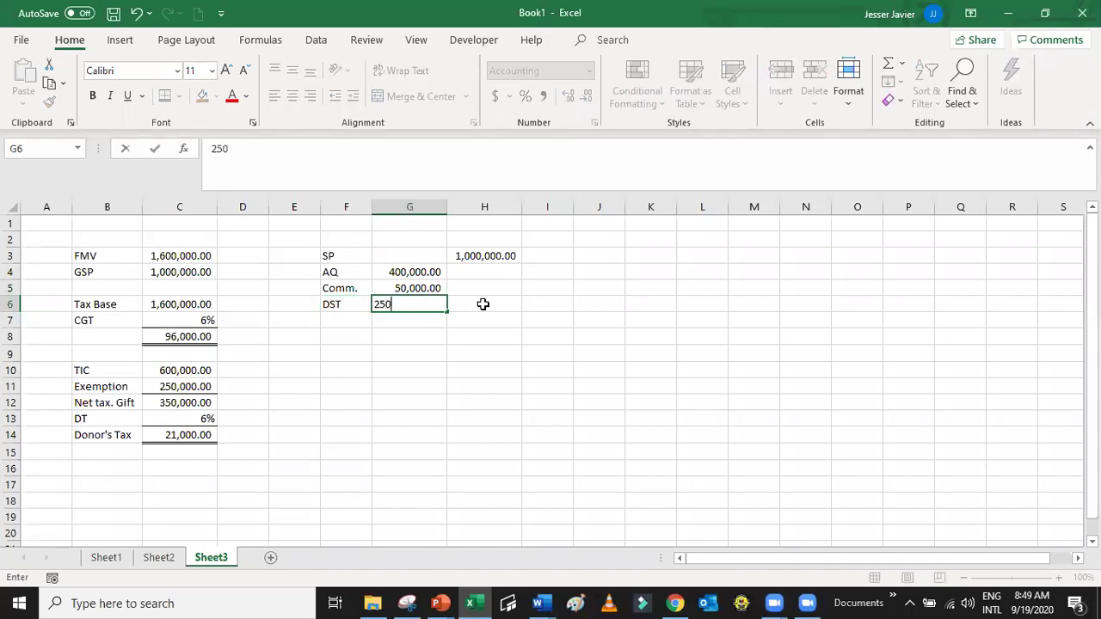
{"action": "key", "text": "Return"}
- Total the three costs in H6 with =SUM(G4:G6), and put bottom borders under G6 and H6
{"action": "key", "text": "Up"}
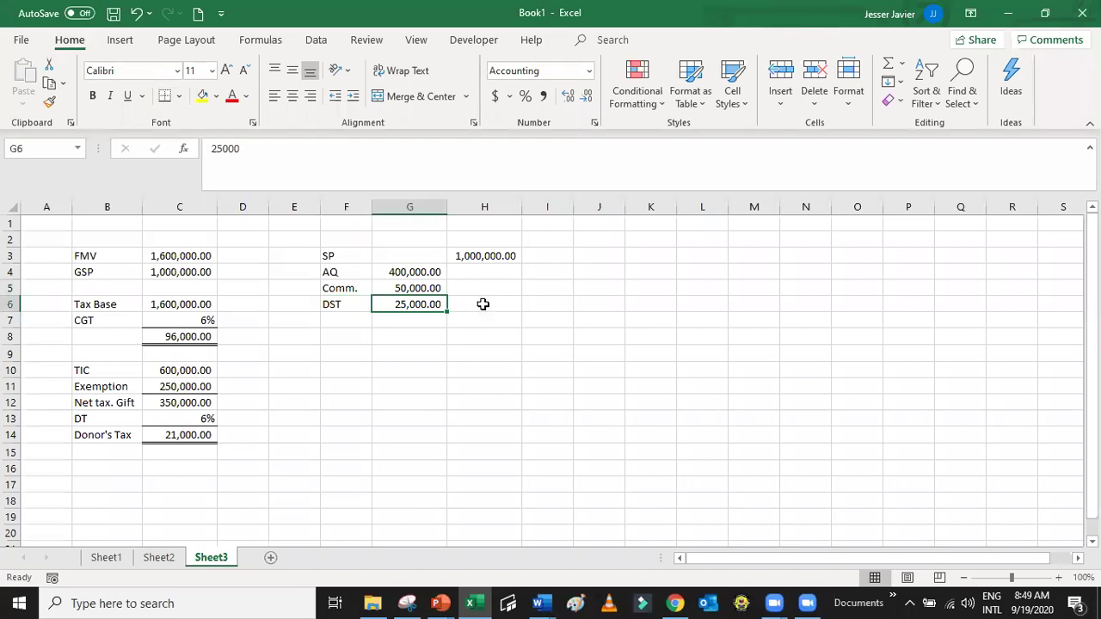
{"action": "left_click", "coordinate": [484, 304]}
{"action": "type", "text": "=sum"}
{"action": "key", "text": "Tab"}
{"action": "key", "text": "Left"}
{"action": "key", "text": "shift+Up"}
{"action": "key", "text": "shift+Up"}
{"action": "key", "text": "Return"}
{"action": "key", "text": "Up"}
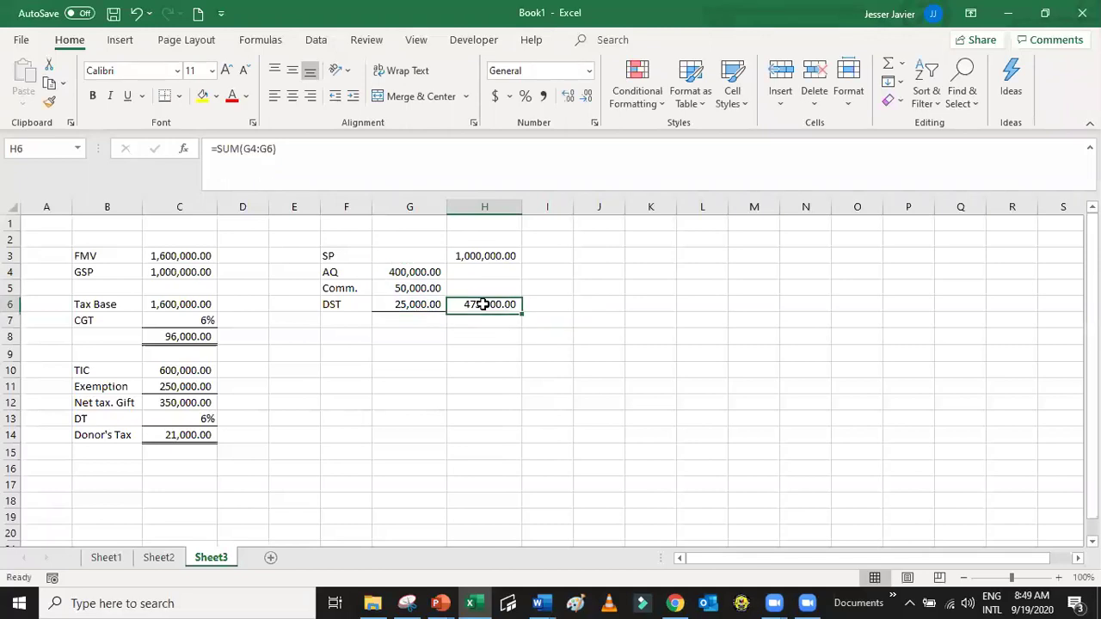
{"action": "key", "text": "Return"}
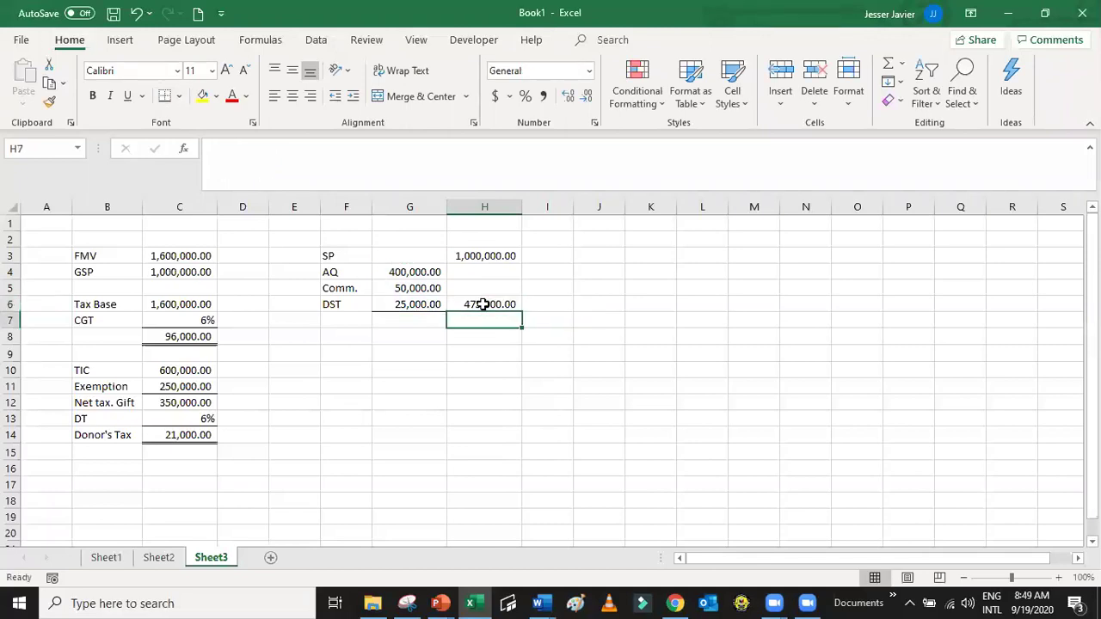
- Subtract the total costs from the selling price in H7 with the formula =H3-H6
{"action": "type", "text": "="}
{"action": "key", "text": "Up"}
{"action": "key", "text": "Up"}
{"action": "key", "text": "Up"}
{"action": "key", "text": "Up"}
{"action": "type", "text": "-"}
{"action": "key", "text": "Up"}
{"action": "key", "text": "Return"}
{"action": "key", "text": "Up"}
- Label the difference row "Gain" in F7
{"action": "key", "text": "Left"}
{"action": "key", "text": "Left"}
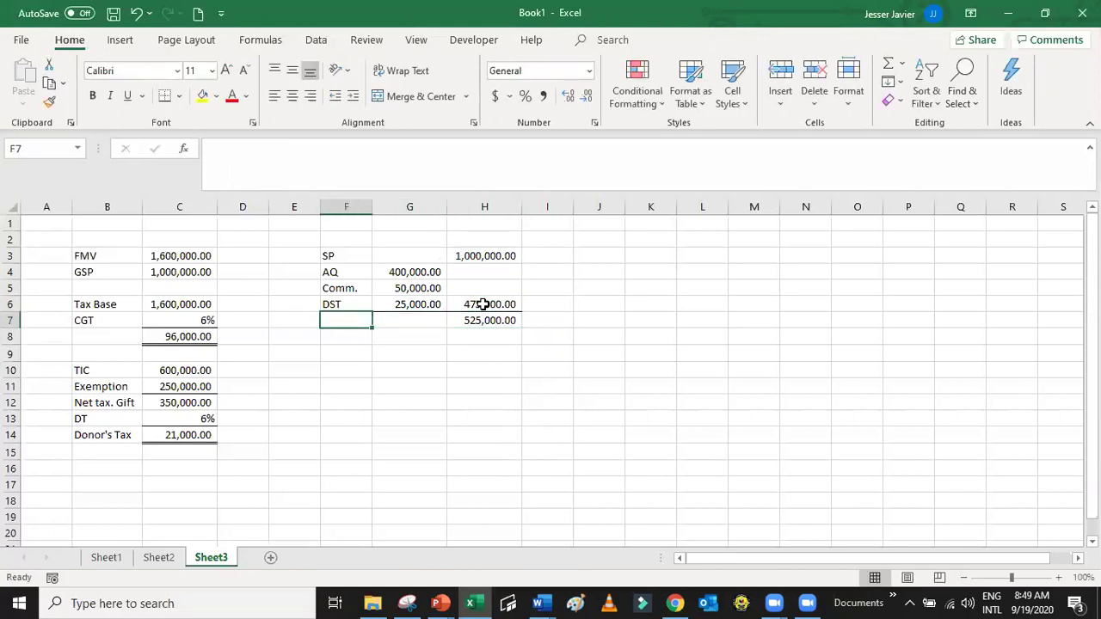
{"action": "type", "text": "Gain"}
{"action": "key", "text": "BackSpace"}
{"action": "key", "text": "BackSpace"}
{"action": "key", "text": "BackSpace"}
{"action": "key", "text": "BackSpace"}
{"action": "type", "text": "Gain"}
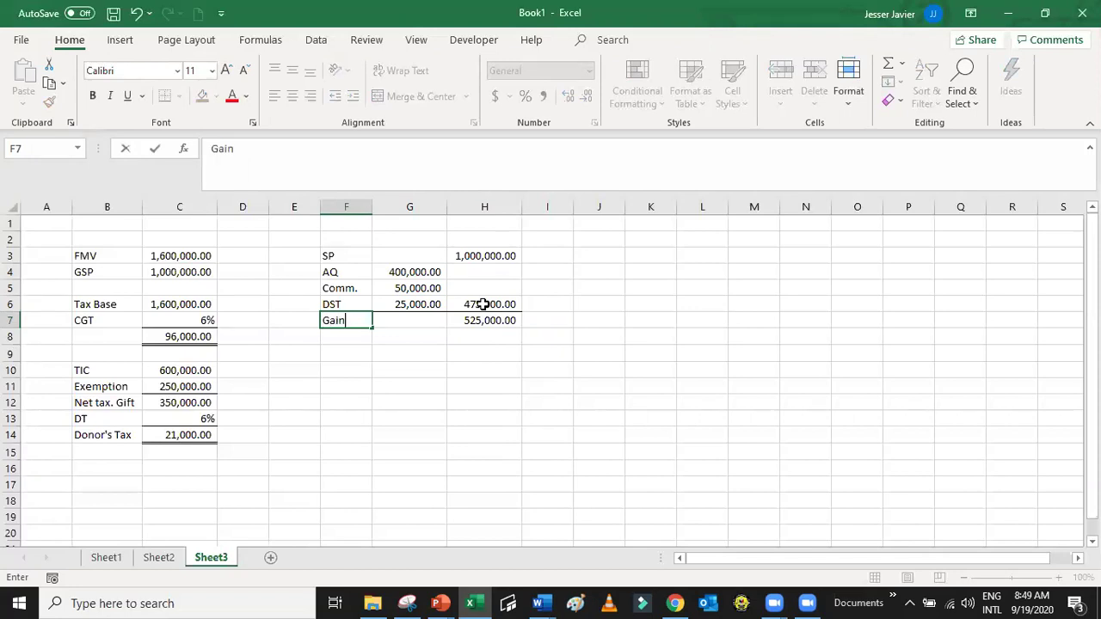
{"action": "key", "text": "Tab"}
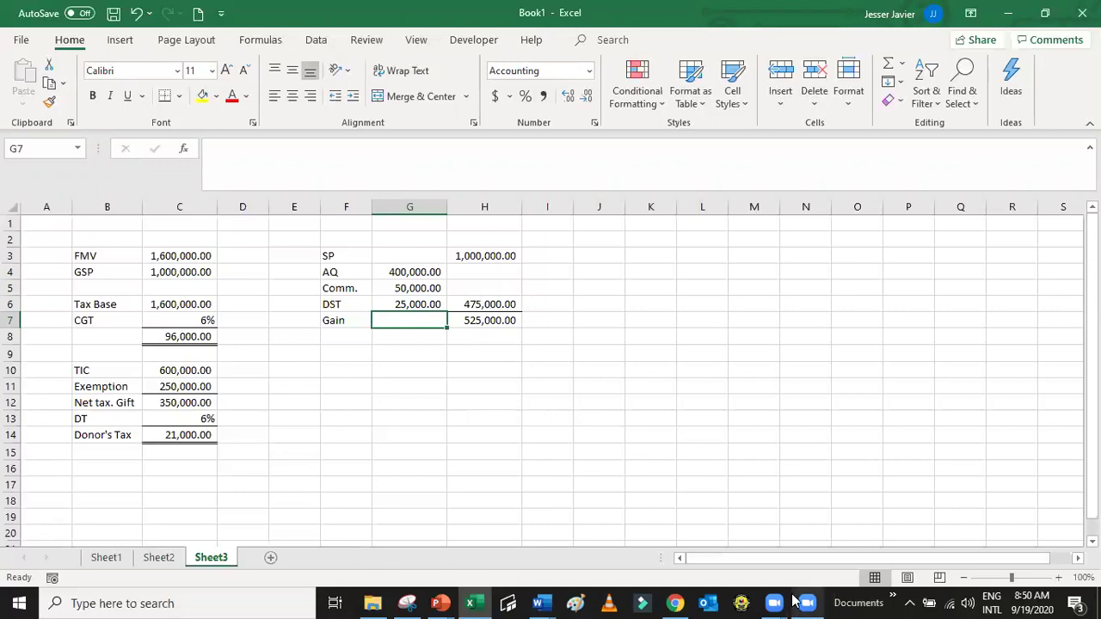
{"action": "mouse_move", "coordinate": [781, 602]}
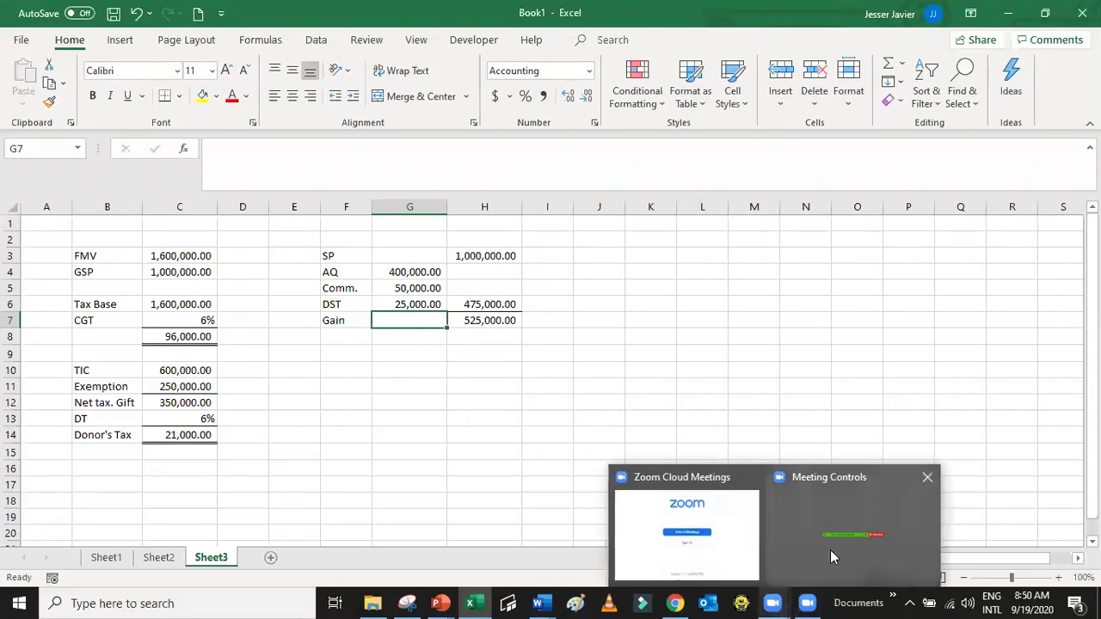
{"action": "left_click", "coordinate": [830, 550]}
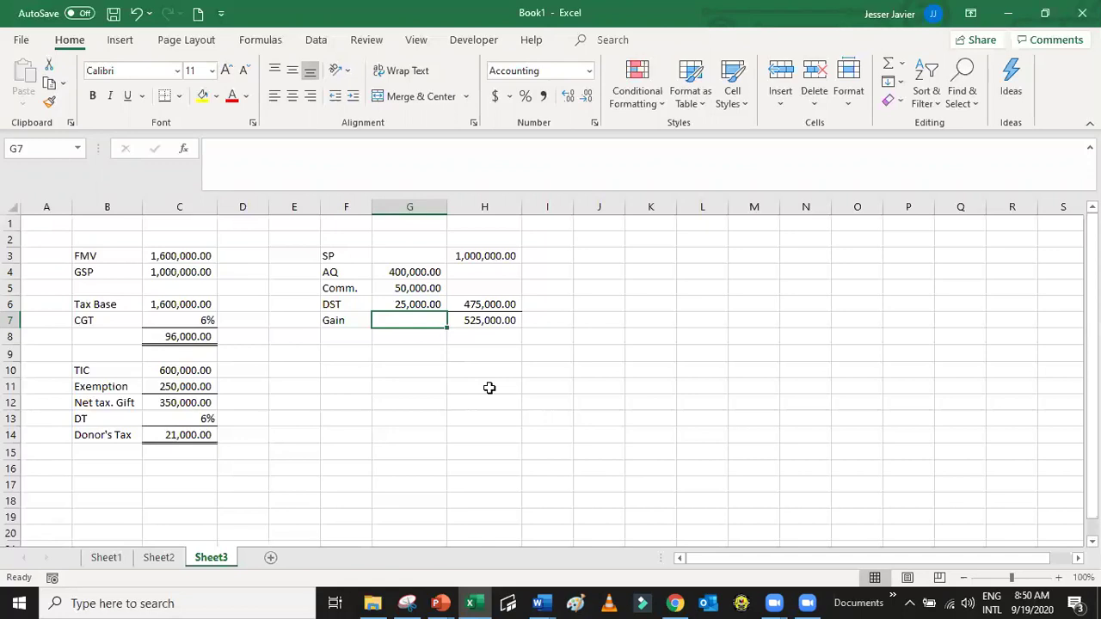
{"action": "left_click", "coordinate": [772, 602]}
- Set the label in F7 to "Capital Gains"
{"action": "key", "text": "Left"}
{"action": "type", "text": "Cap"}
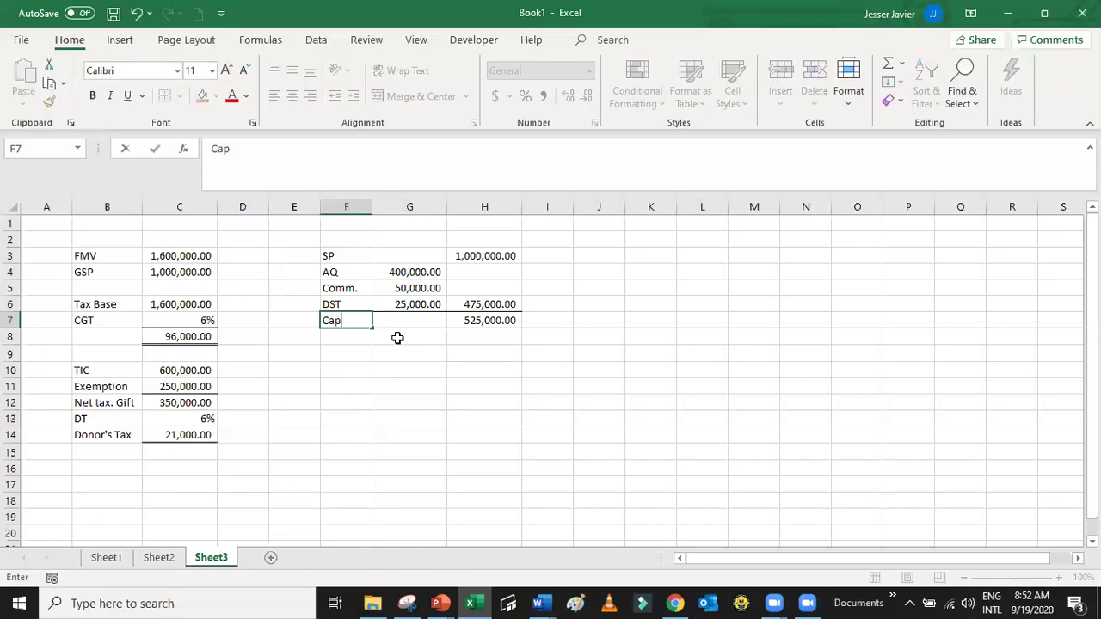
{"action": "type", "text": "ital Gain"}
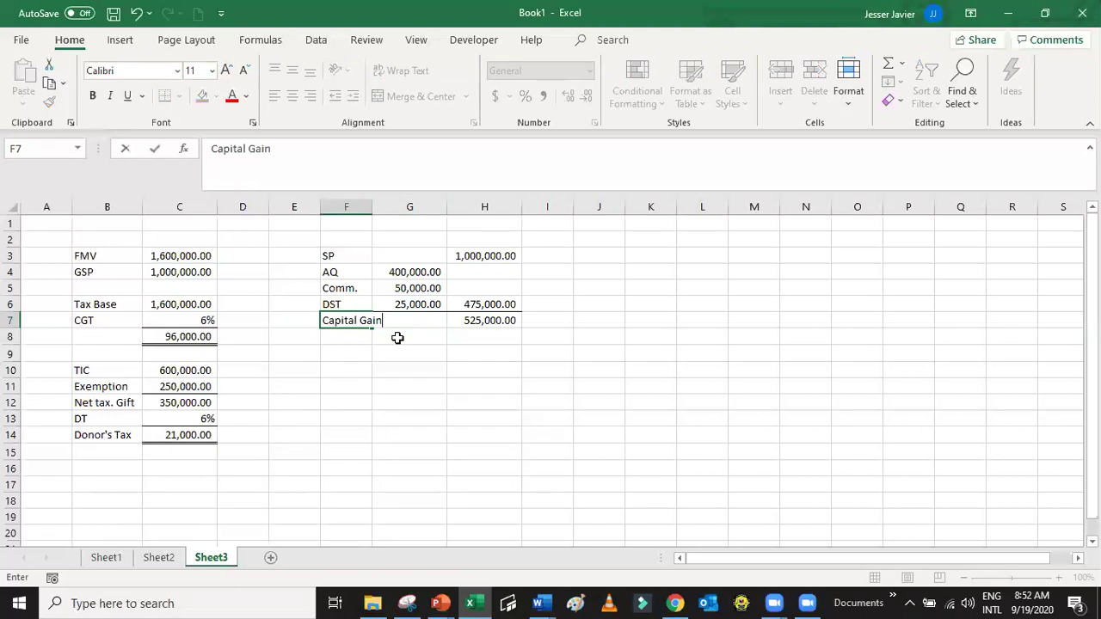
{"action": "type", "text": "s"}
{"action": "key", "text": "Return"}
{"action": "key", "text": "Up"}
{"action": "key", "text": "Right"}
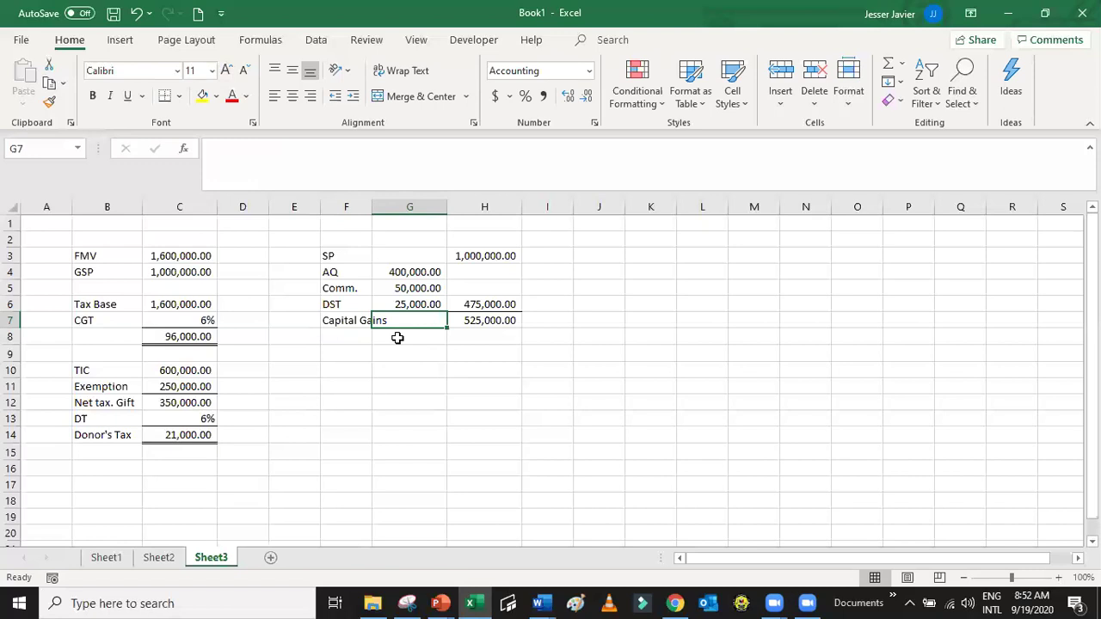
{"action": "key", "text": "Right"}
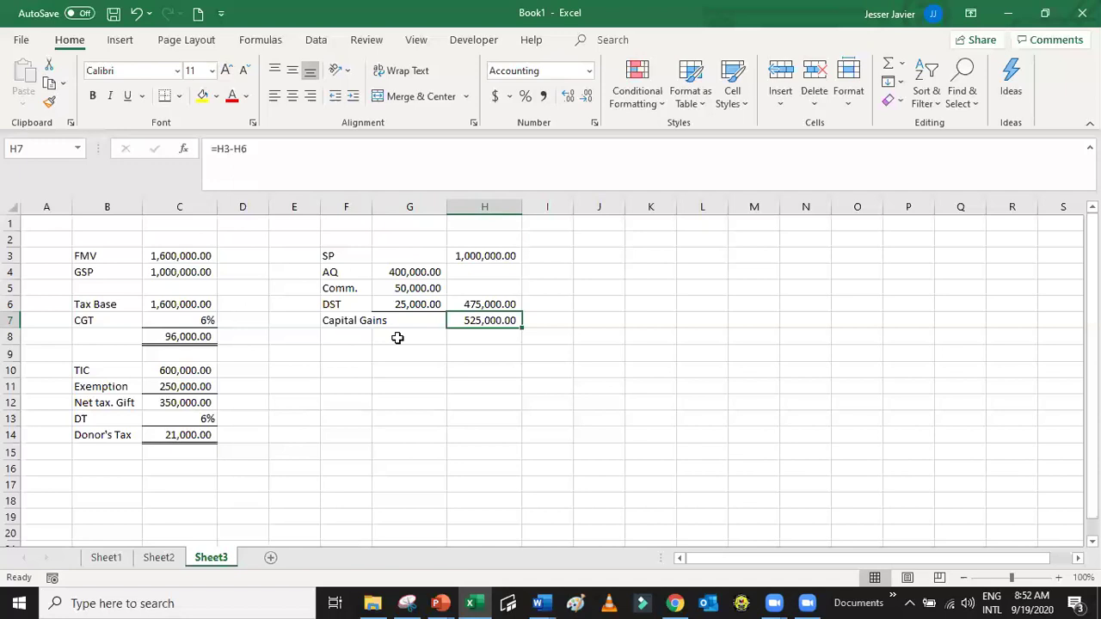
{"action": "key", "text": "Left"}
{"action": "key", "text": "Right"}
{"action": "key", "text": "Right"}
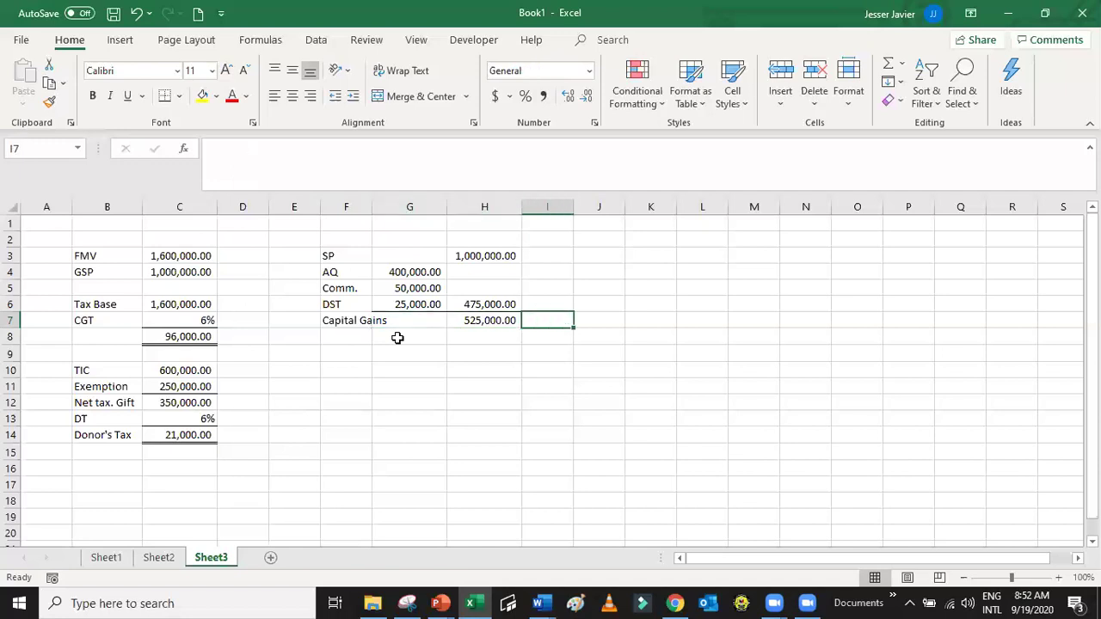
{"action": "key", "text": "Left"}
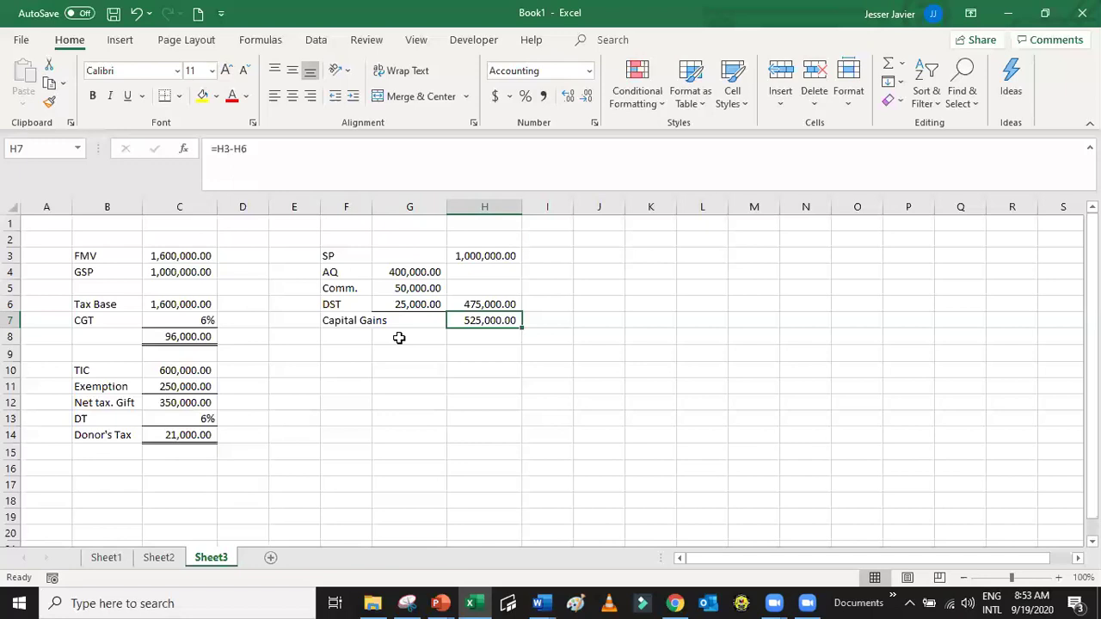
- Enter 50% in H8 below the capital gains amount
{"action": "key", "text": "Return"}
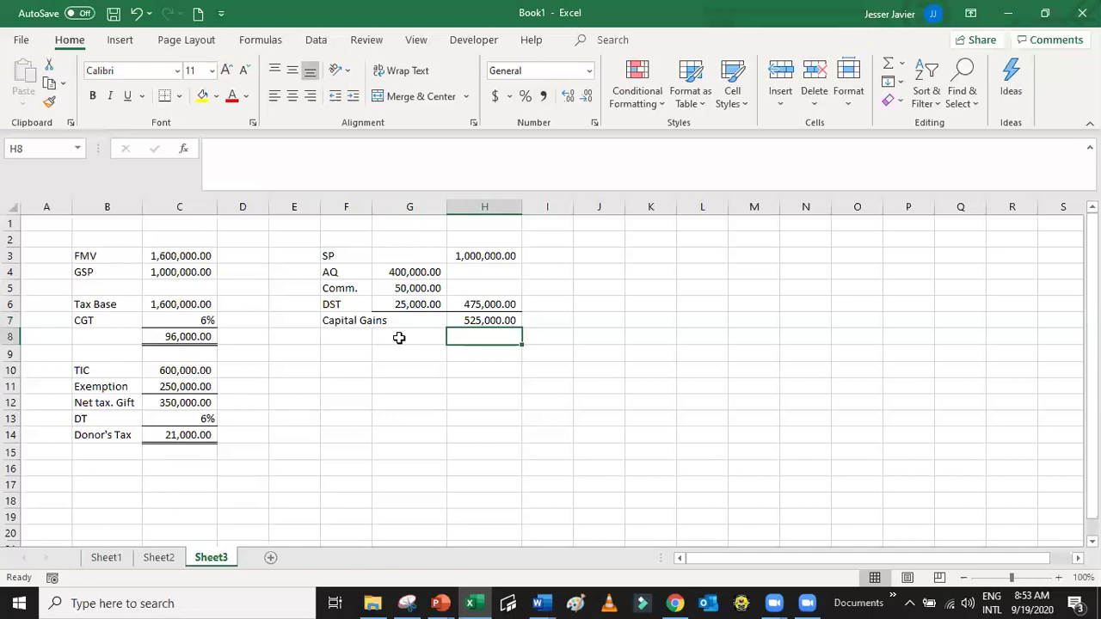
{"action": "type", "text": "50%"}
{"action": "key", "text": "Return"}
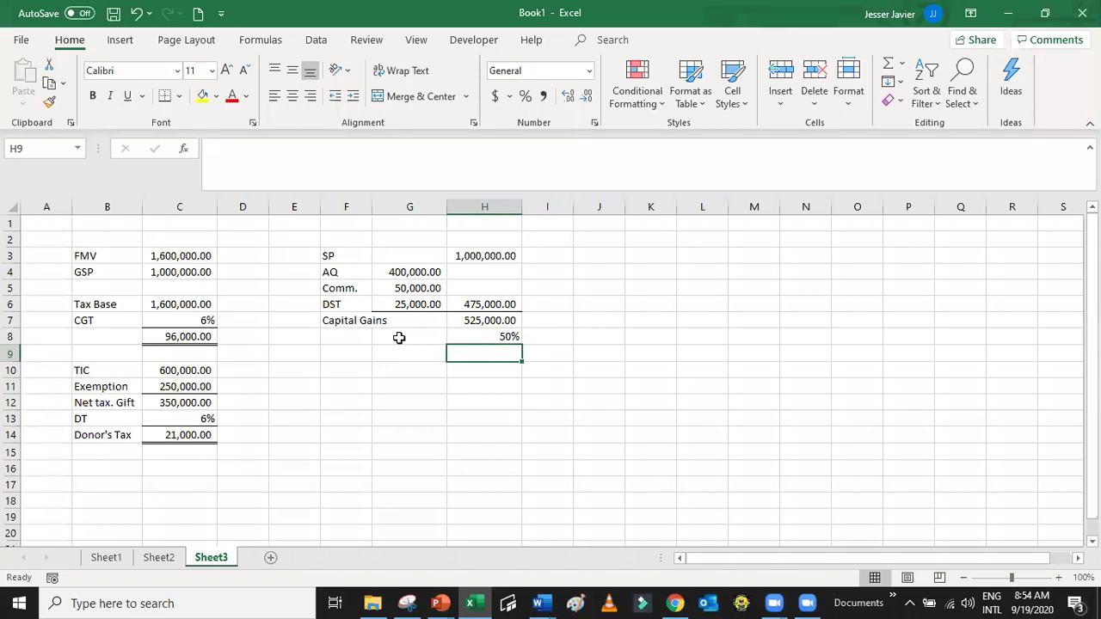
- Multiply the capital gains by the percentage in H9 with =H7*H8, and give the result a double bottom border
{"action": "type", "text": "="}
{"action": "key", "text": "Up"}
{"action": "key", "text": "Up"}
{"action": "type", "text": "*"}
{"action": "key", "text": "Up"}
{"action": "key", "text": "Return"}
{"action": "key", "text": "Up"}
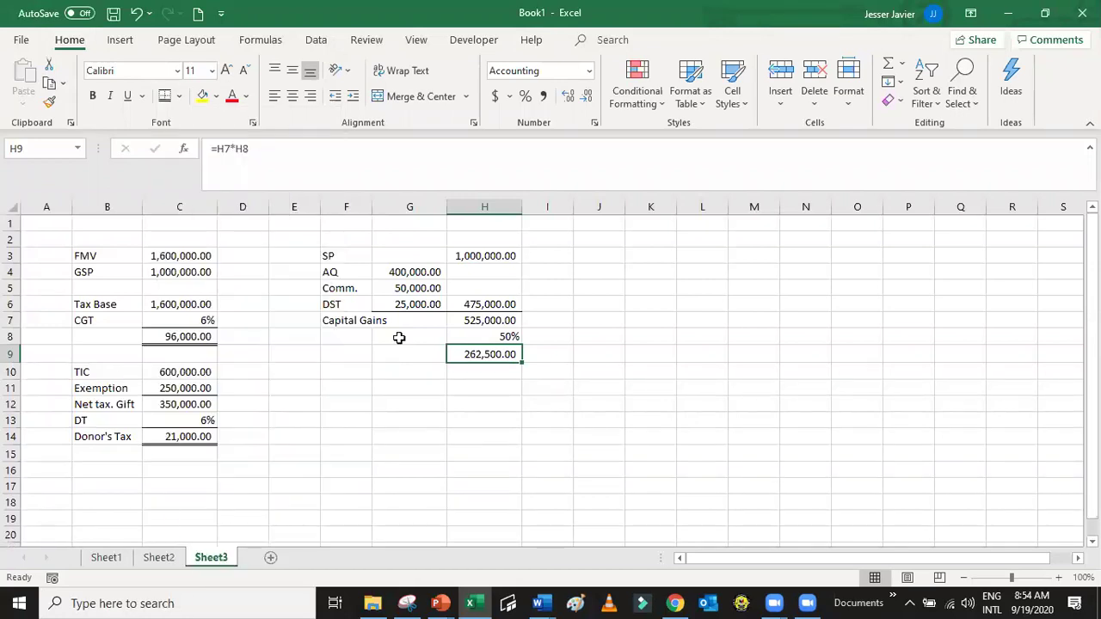
{"action": "left_click", "coordinate": [461, 392]}
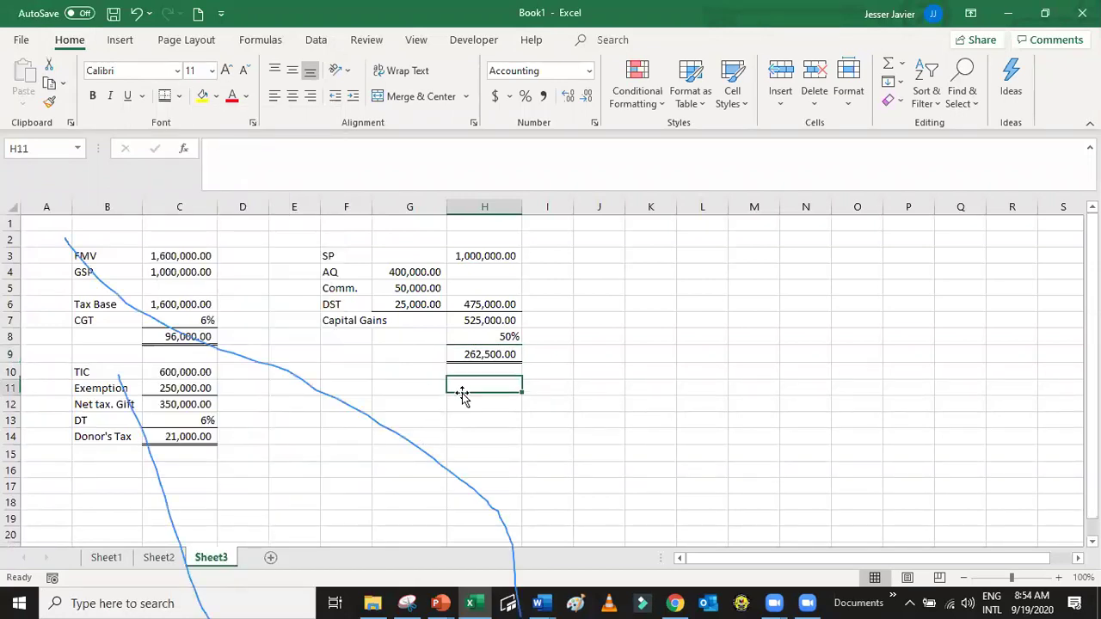
- Switch to the Donor's Tax.pptx presentation in PowerPoint to review Sample Problem #4
{"action": "left_click", "coordinate": [378, 349]}
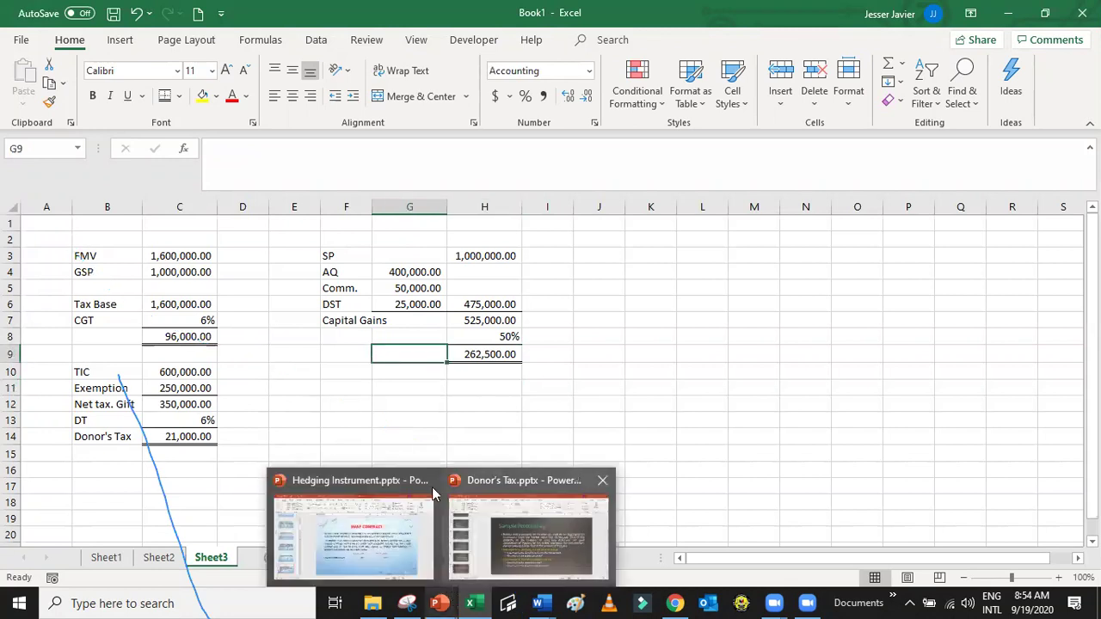
{"action": "mouse_move", "coordinate": [452, 599]}
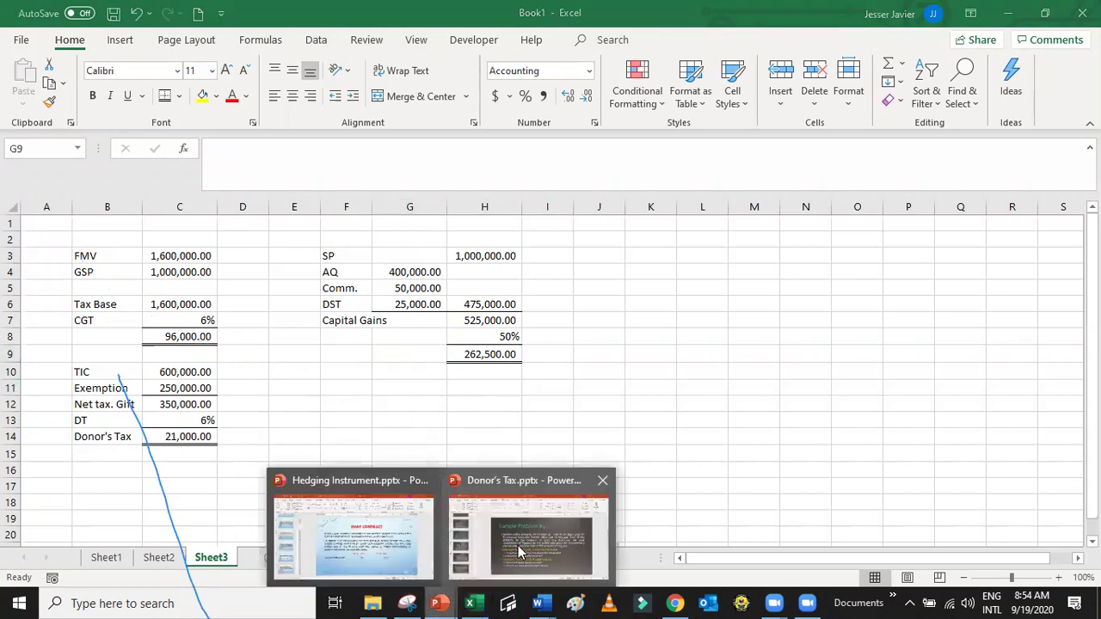
{"action": "left_click", "coordinate": [519, 550]}
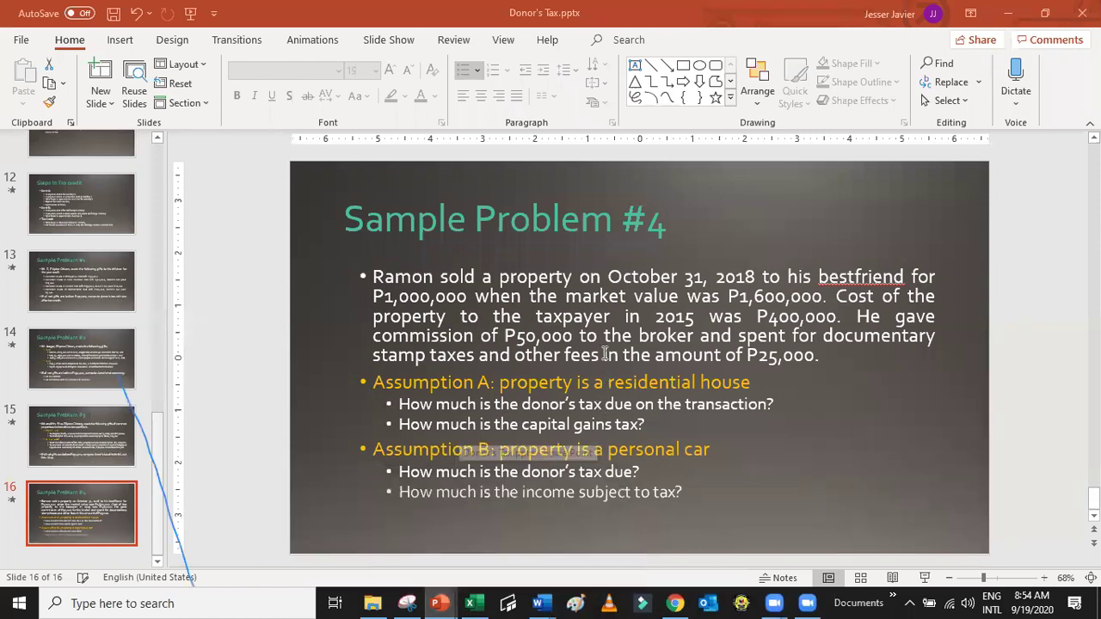